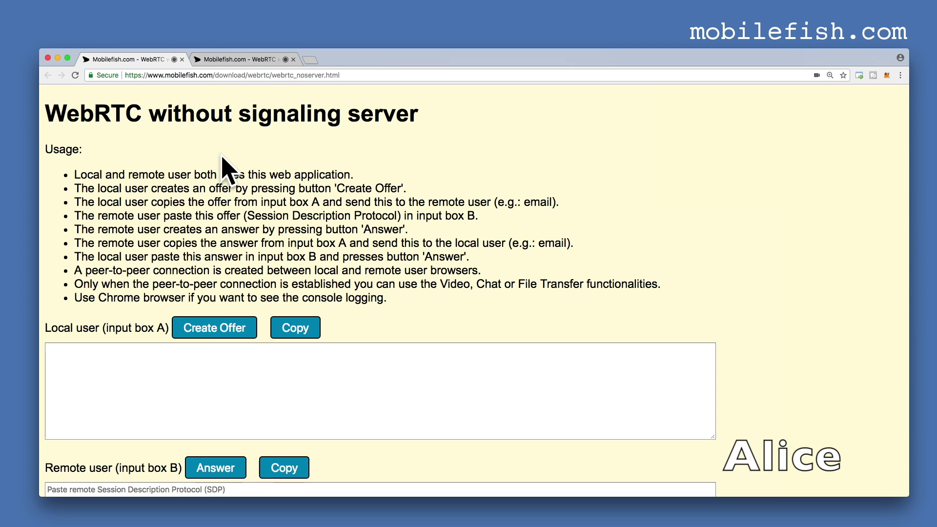
Create Alice's SDP offer and paste it into Bob's box B to generate his answer
left_click(215, 325)
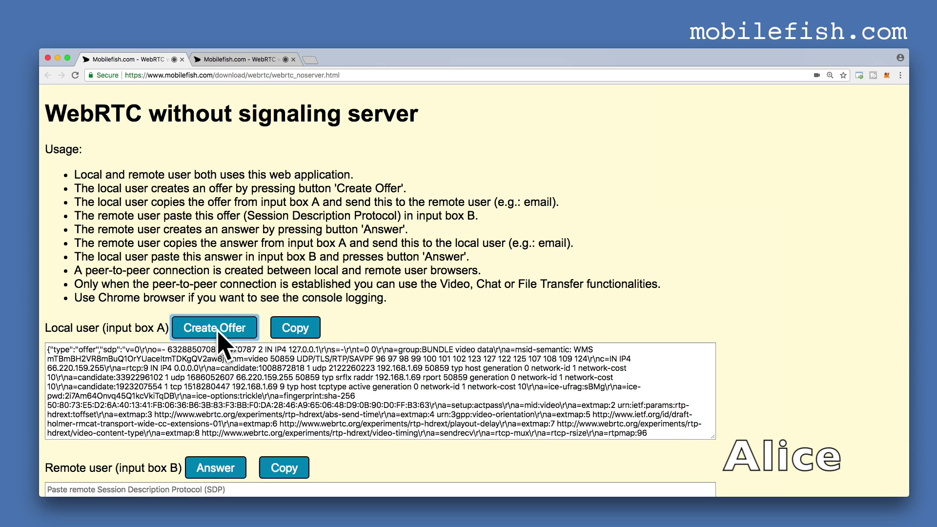
left_click(297, 332)
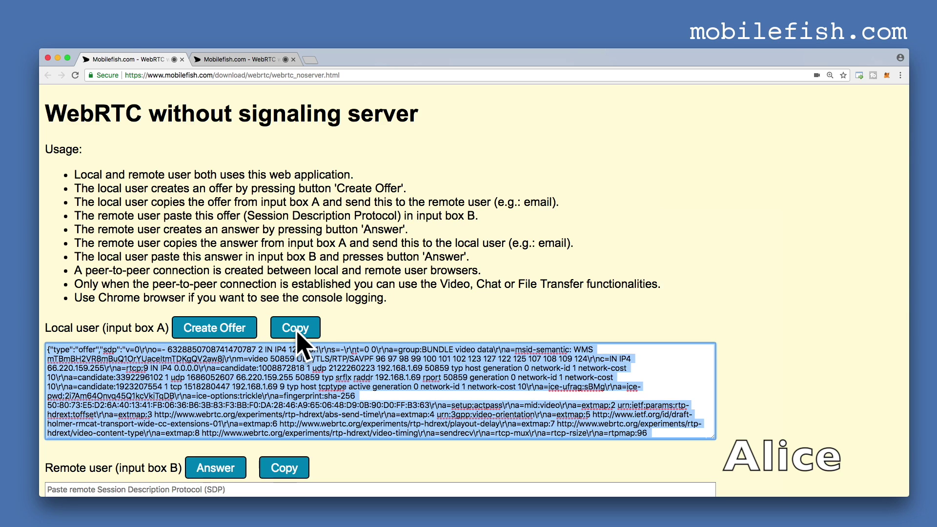
left_click(242, 59)
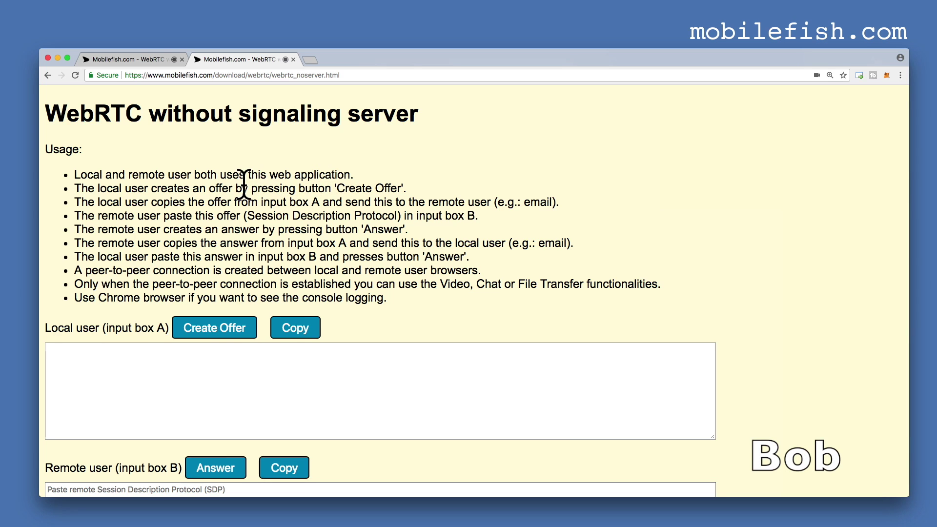
scroll(280, 224, "down", 8)
left_click(89, 133)
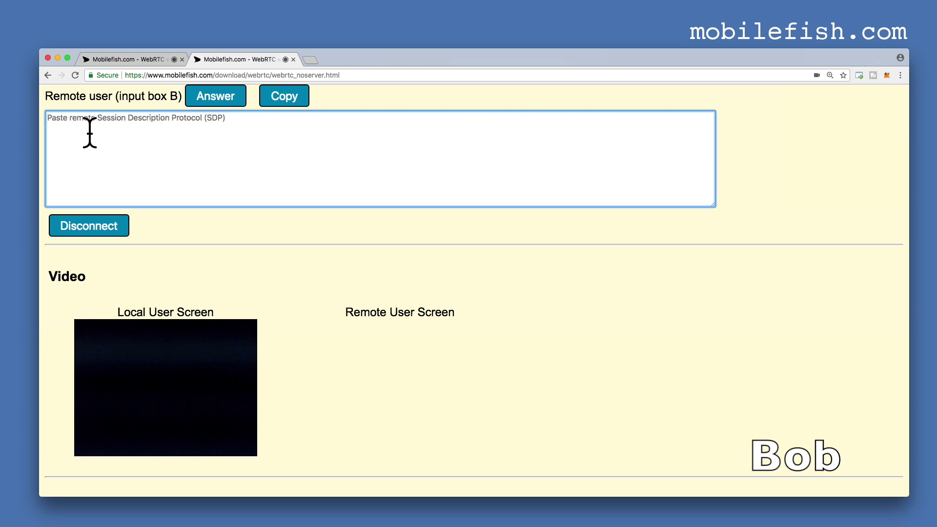
key("super+v")
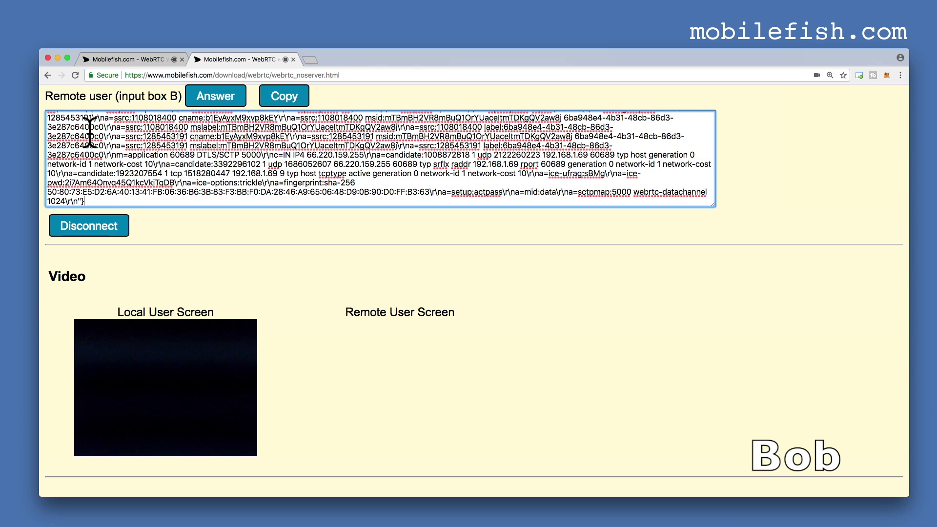
left_click(214, 100)
Paste Bob's answer SDP into Alice's box B and apply it to connect the peers
scroll(273, 239, "up", 6)
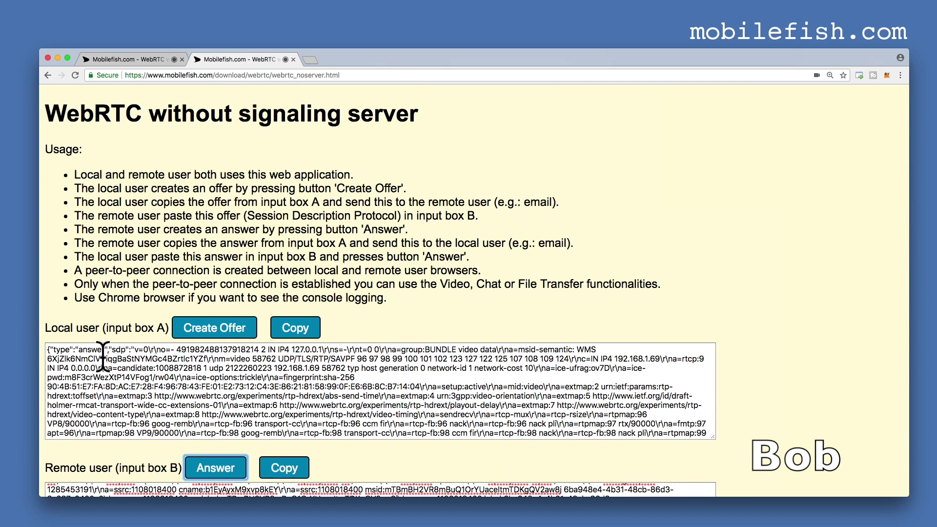
left_click(299, 333)
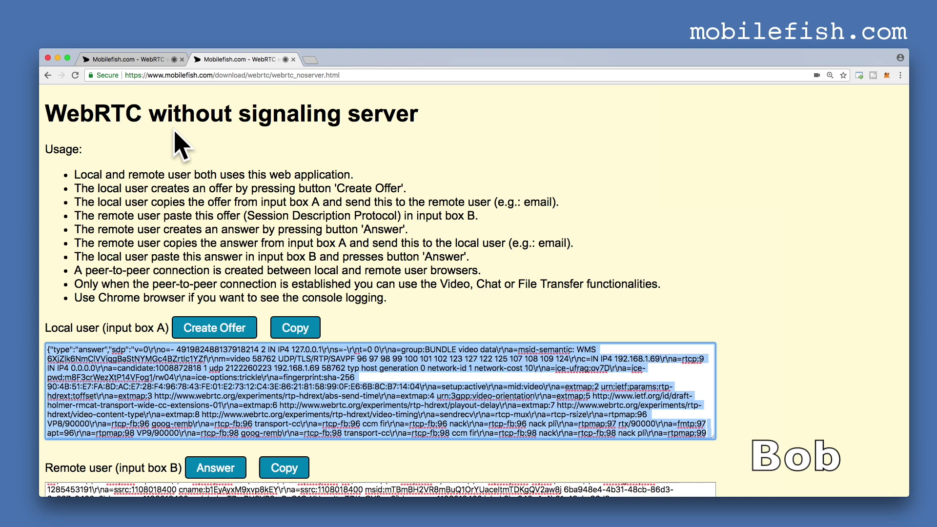
left_click(146, 59)
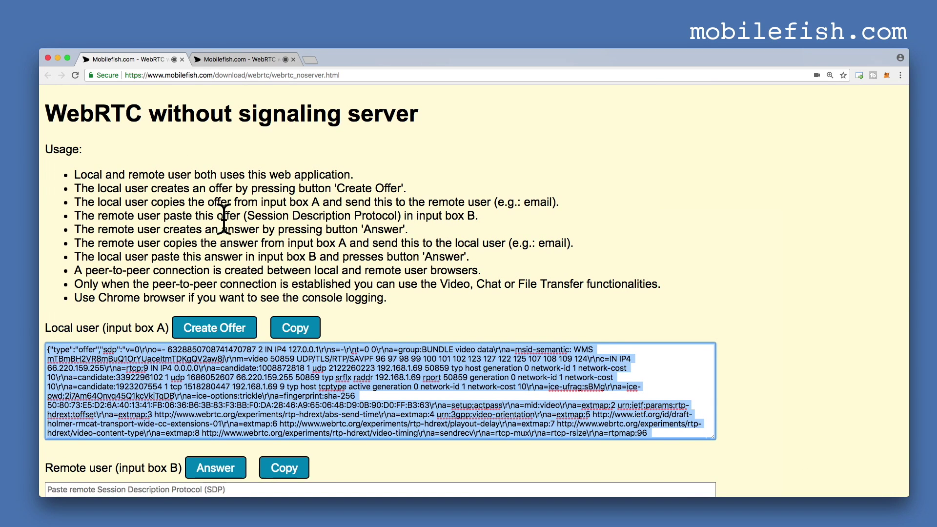
scroll(383, 230, "down", 10)
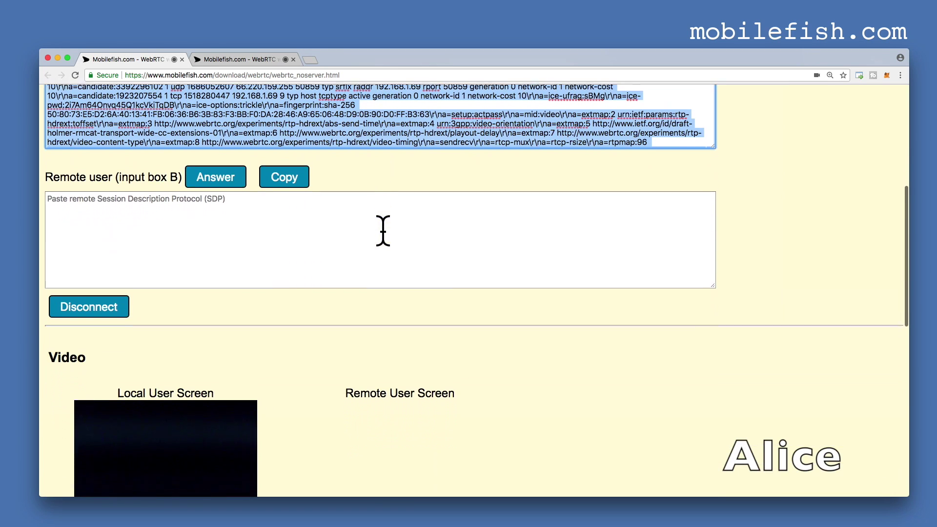
left_click(80, 131)
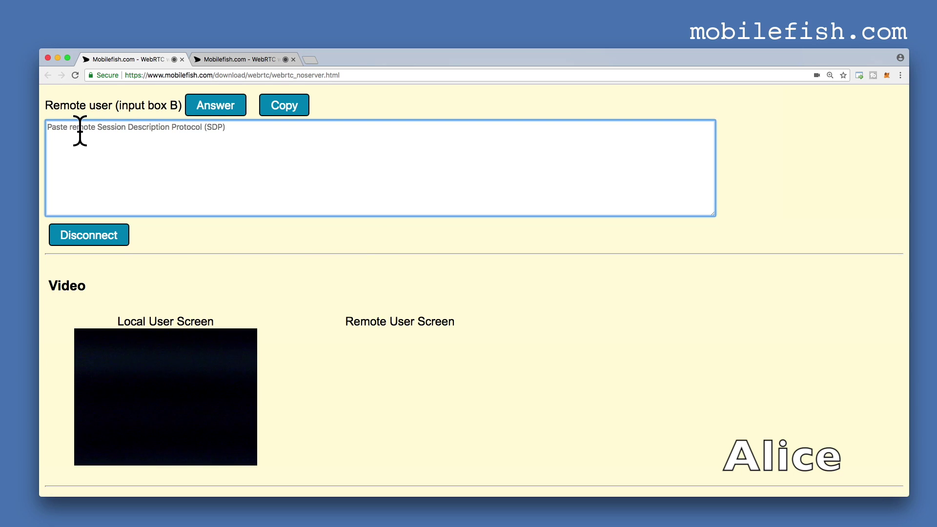
key("super+v")
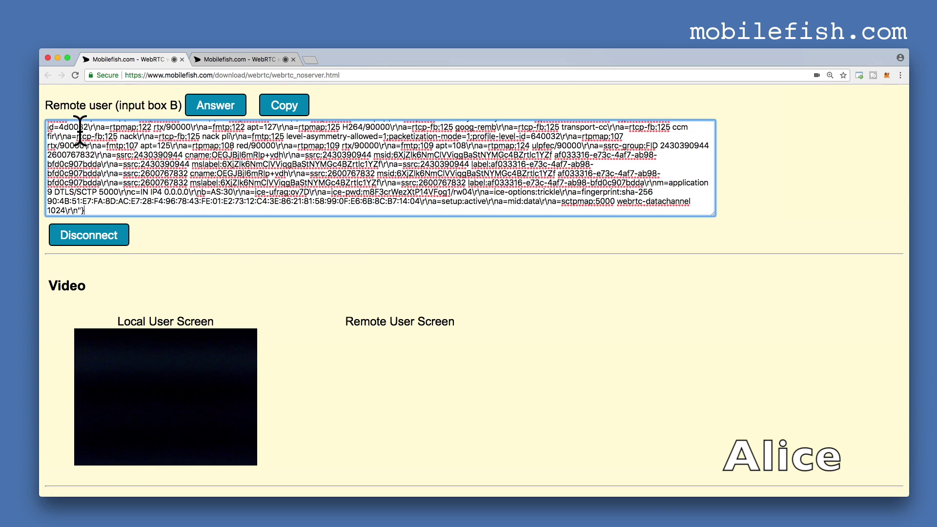
left_click(219, 111)
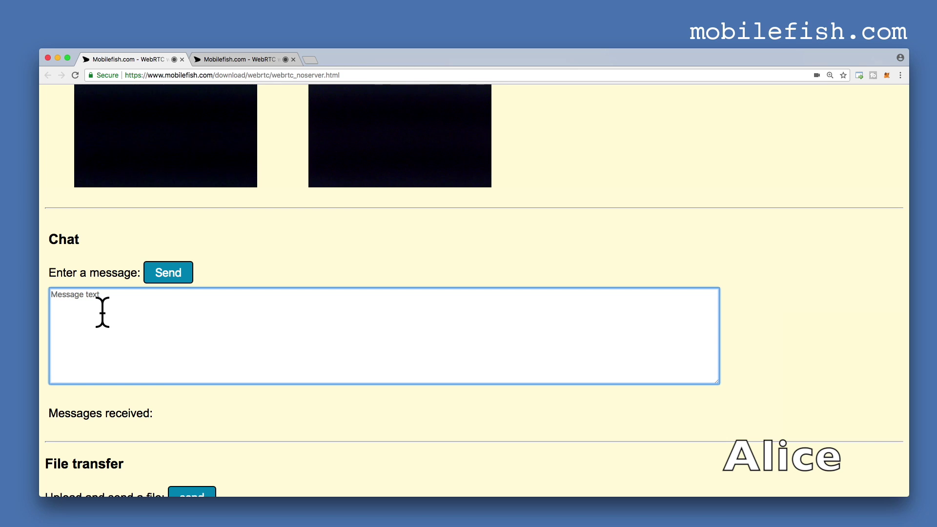
Send 'here is Alice' from Alice's chat and reply 'Hi Alice' from Bob's tab
type("here is Alice")
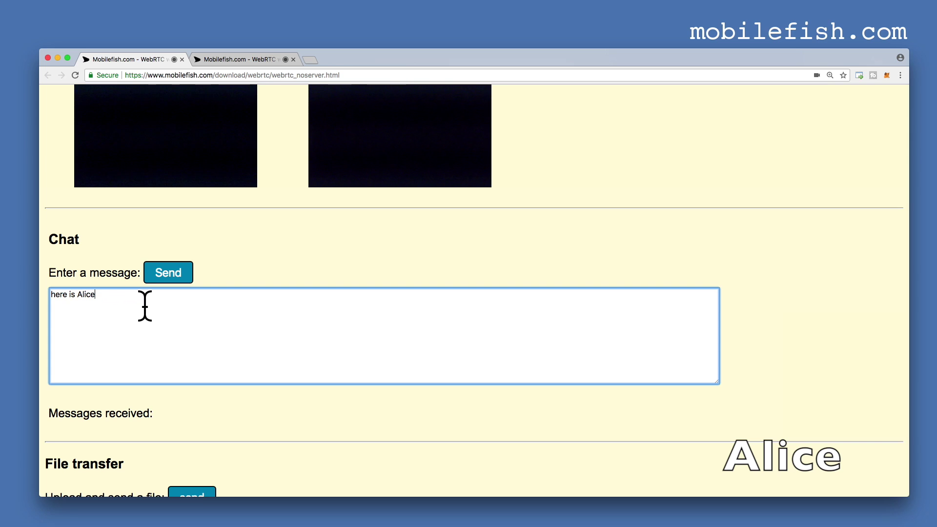
left_click(162, 278)
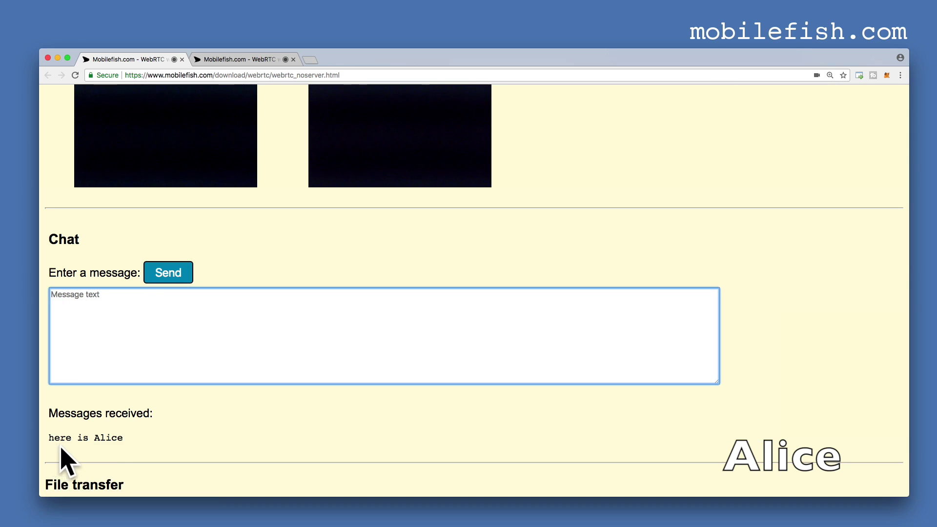
left_click(239, 63)
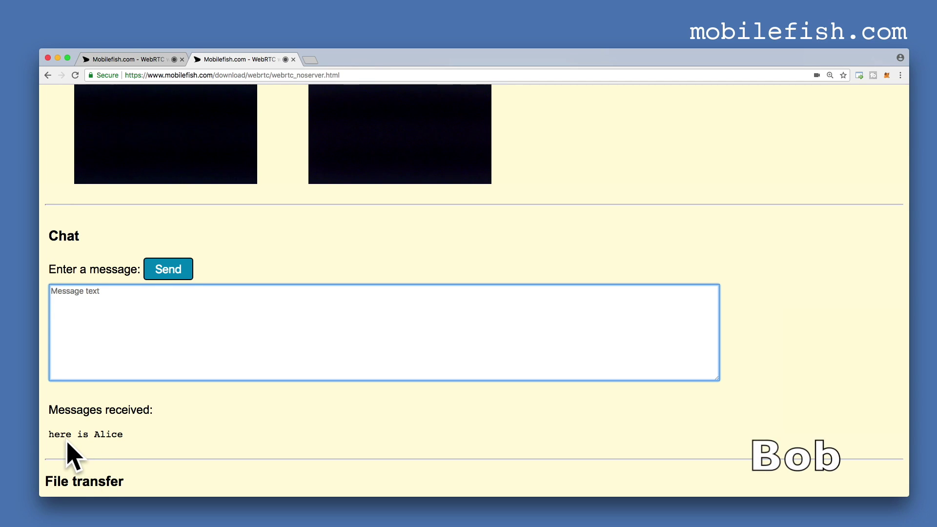
type("Hi A")
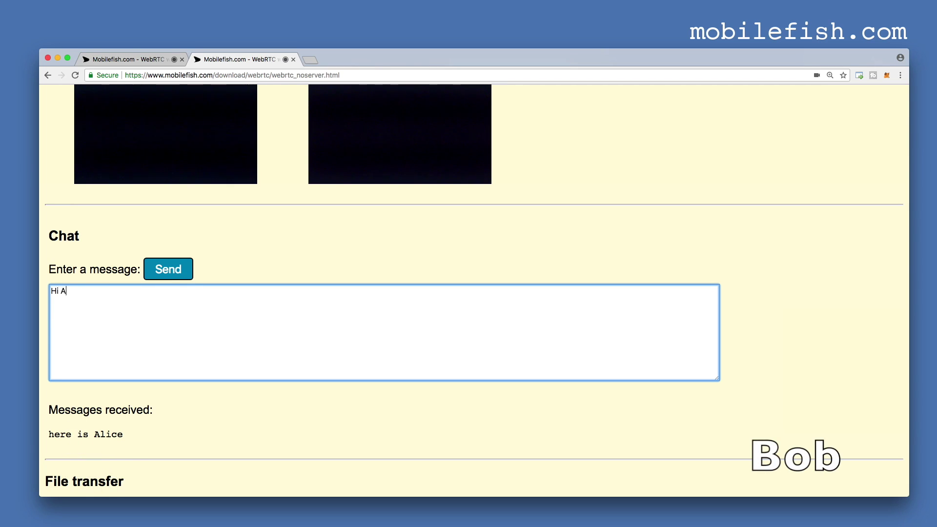
type("lice")
left_click(166, 273)
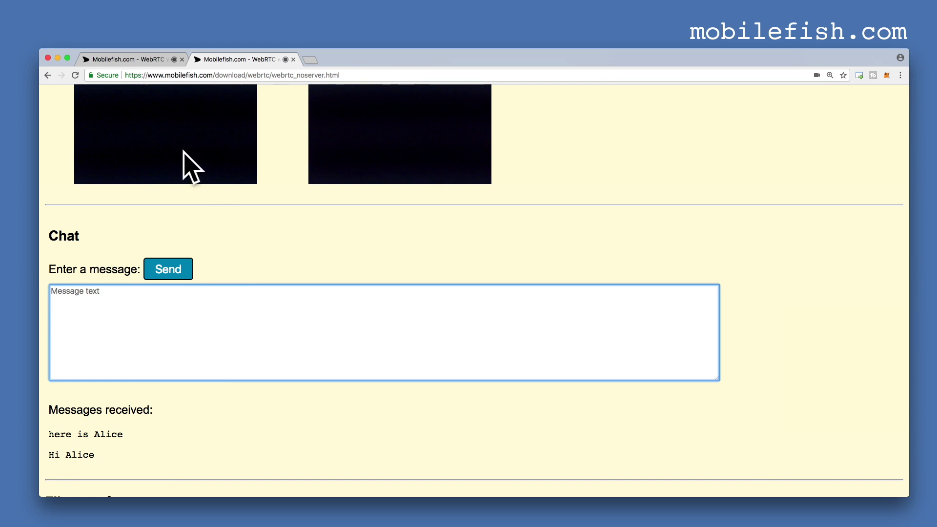
left_click(133, 61)
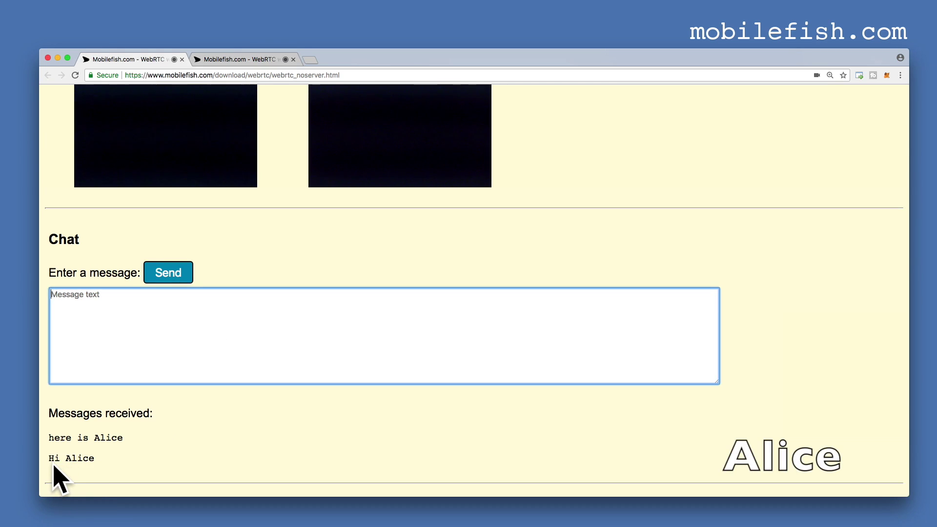
Choose bob.png from the Desktop in Alice's tab and send it to Bob
scroll(95, 468, "down", 2)
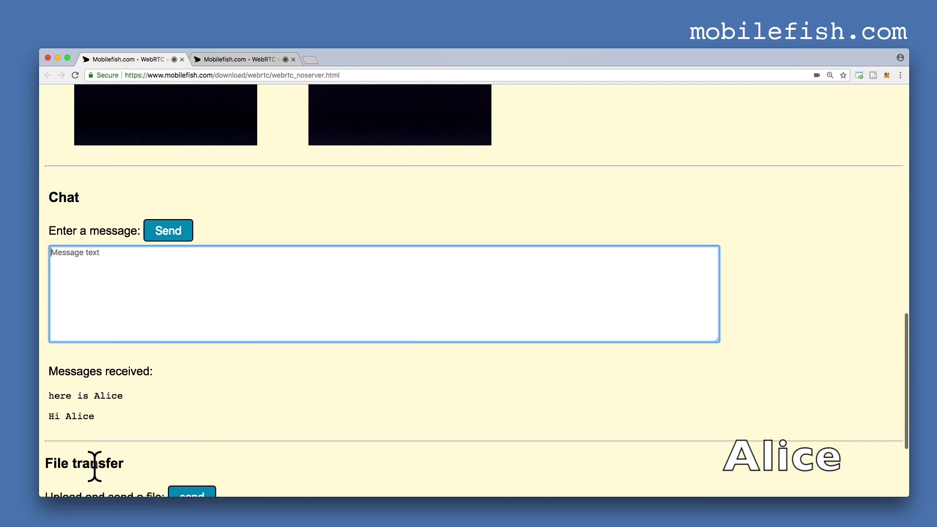
scroll(95, 466, "down", 6)
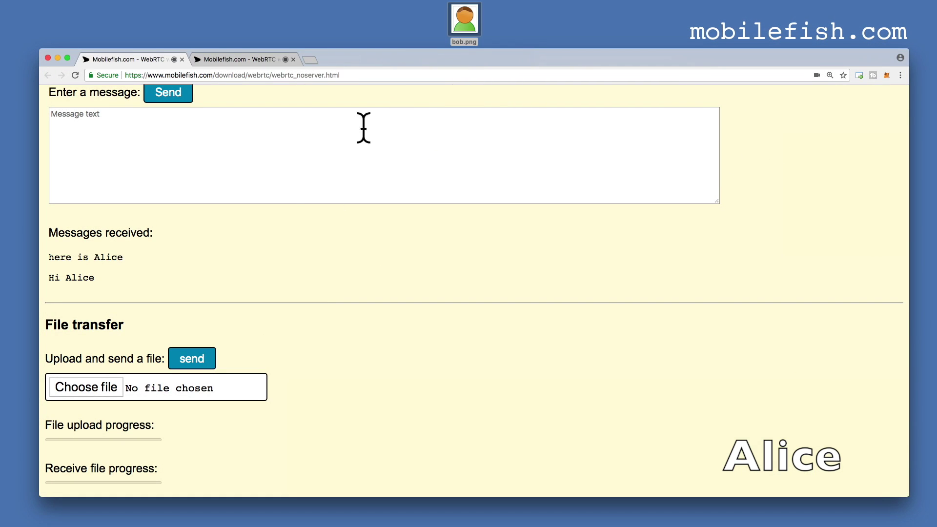
left_click(76, 387)
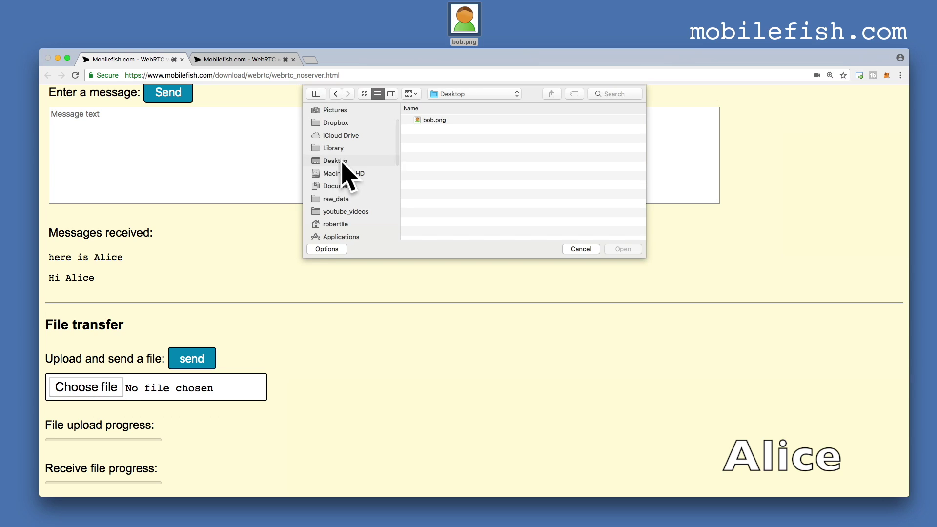
left_click(431, 121)
left_click(625, 250)
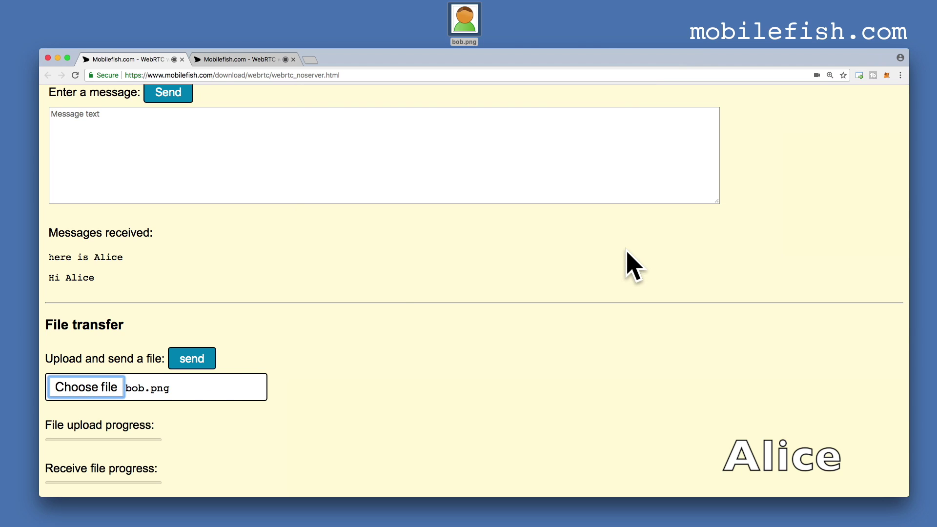
left_click(200, 365)
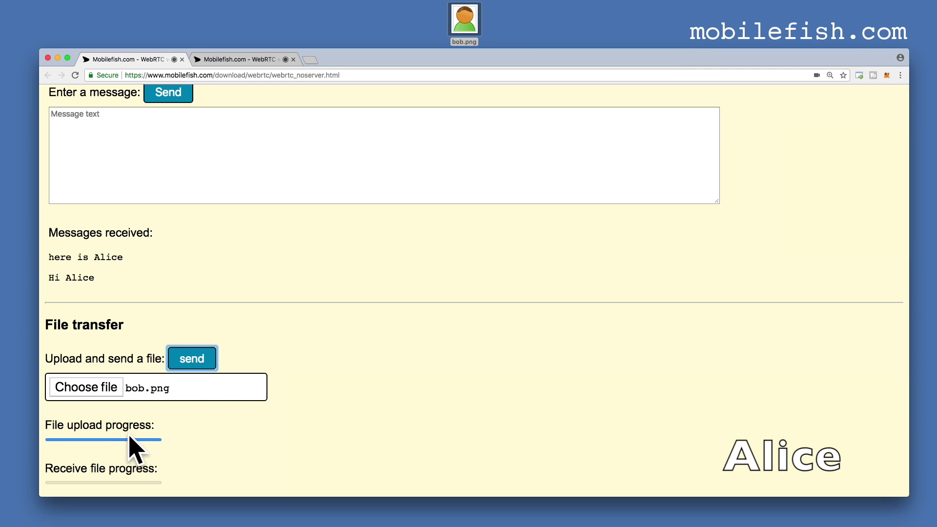
Download the received bob.png in Bob's tab
left_click(242, 61)
left_click(211, 321)
scroll(211, 320, "down", 5)
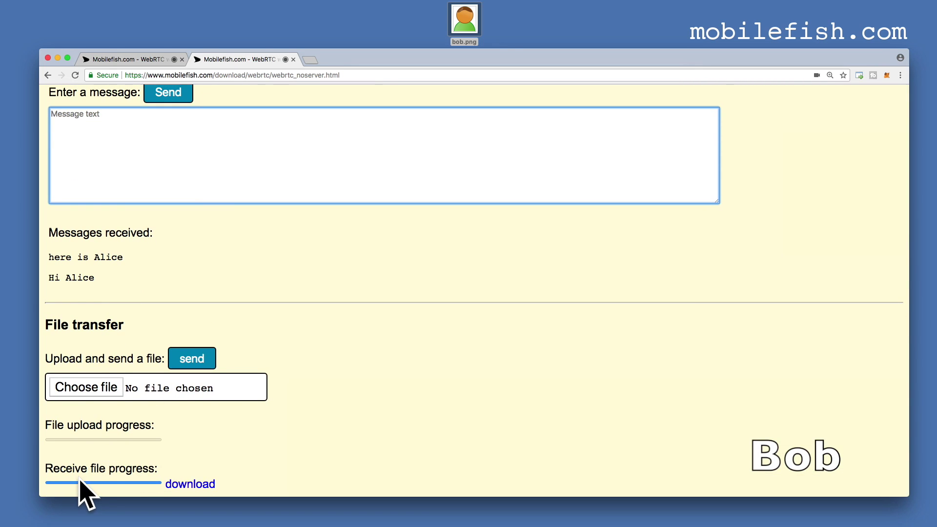
left_click(193, 484)
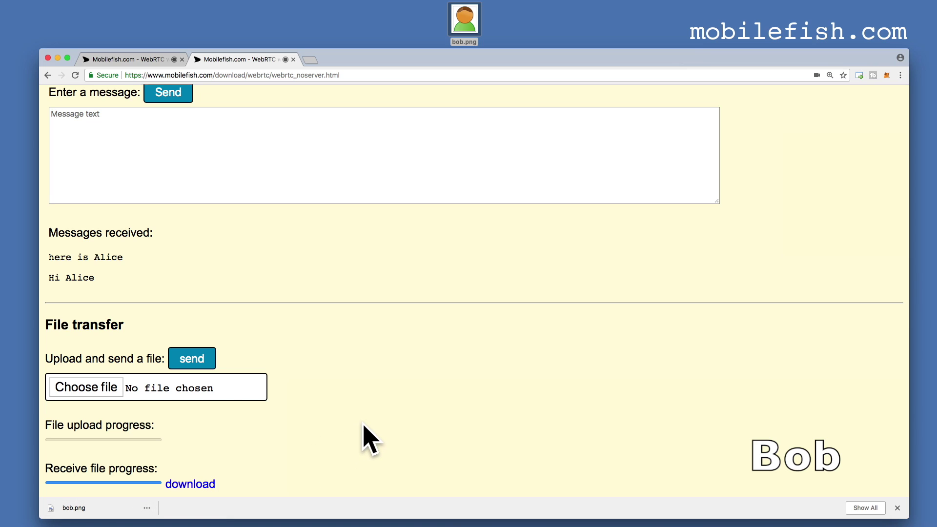
scroll(366, 435, "up", 10)
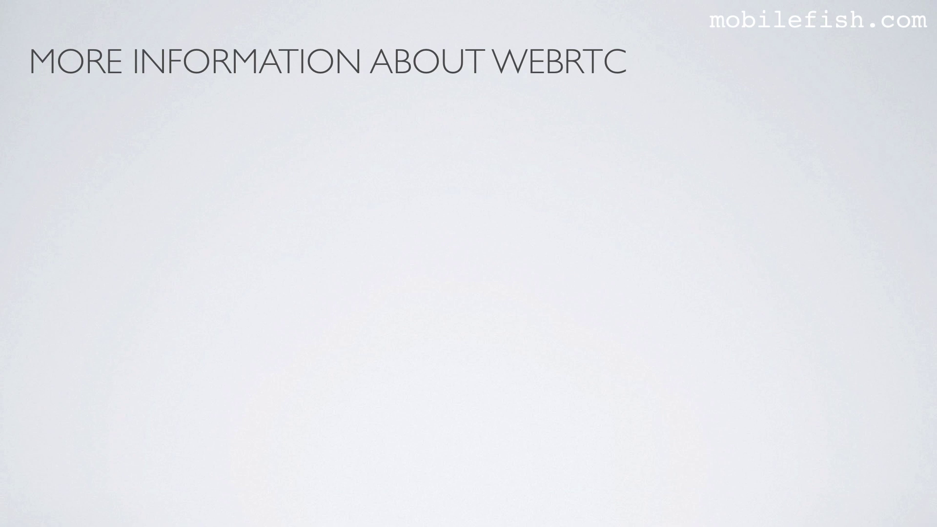
Advance the Keynote deck past the WebRTC links to the MAM signaling slide's link
key("Right")
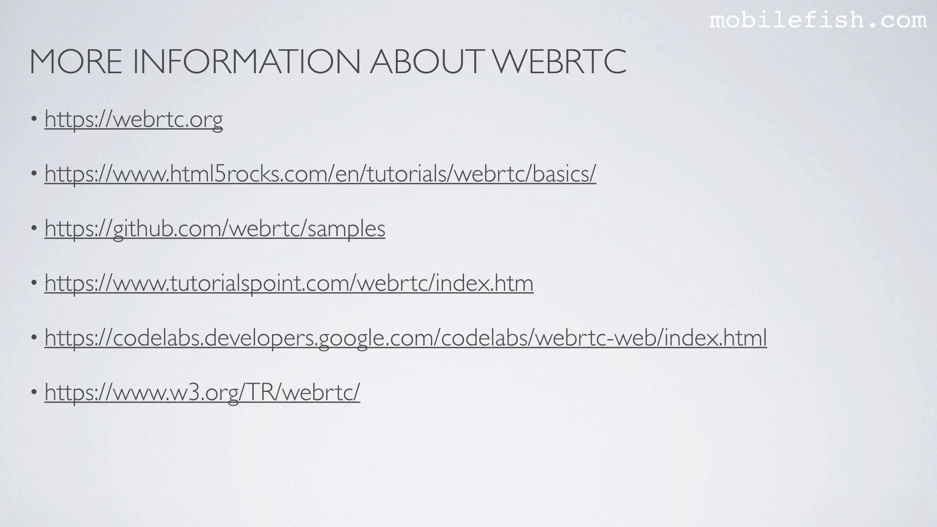
key("Right")
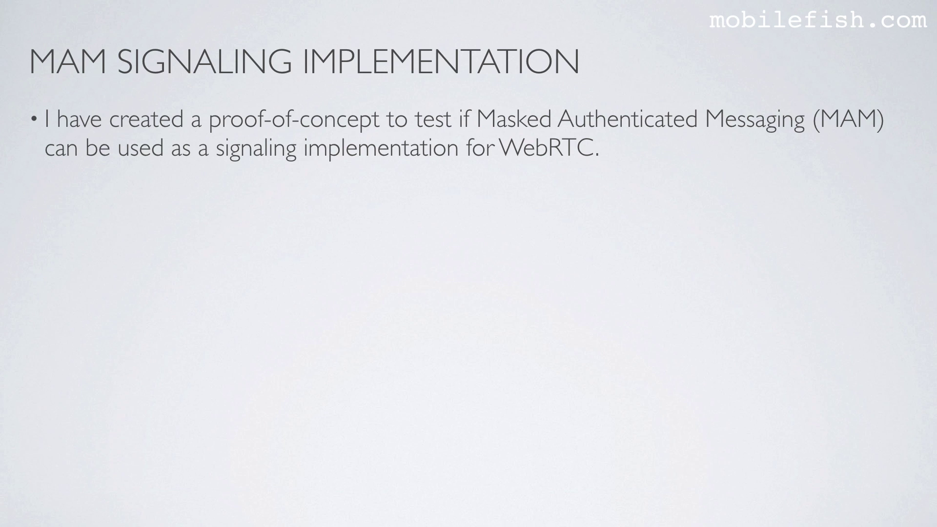
key("Right")
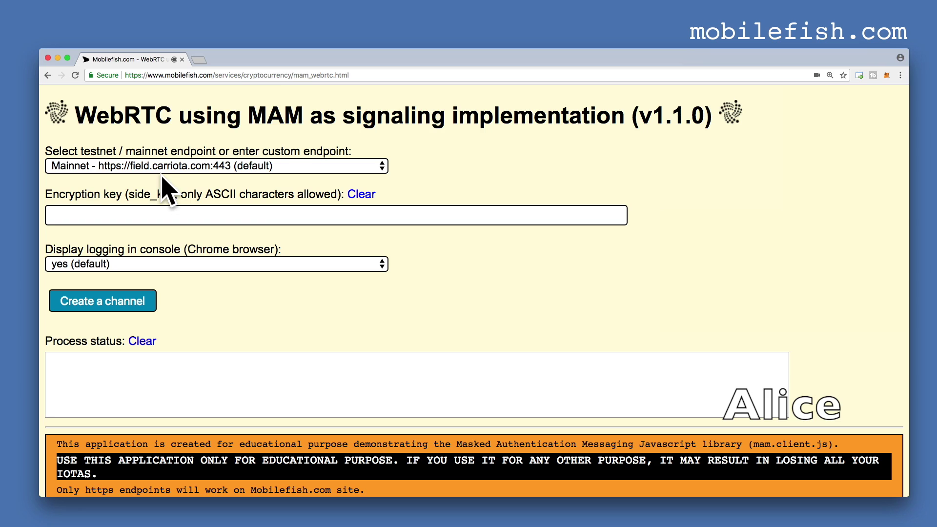
Paste the encryption key into Alice's MAM signaling page and open the browser console
left_click(102, 215)
type("mysecret")
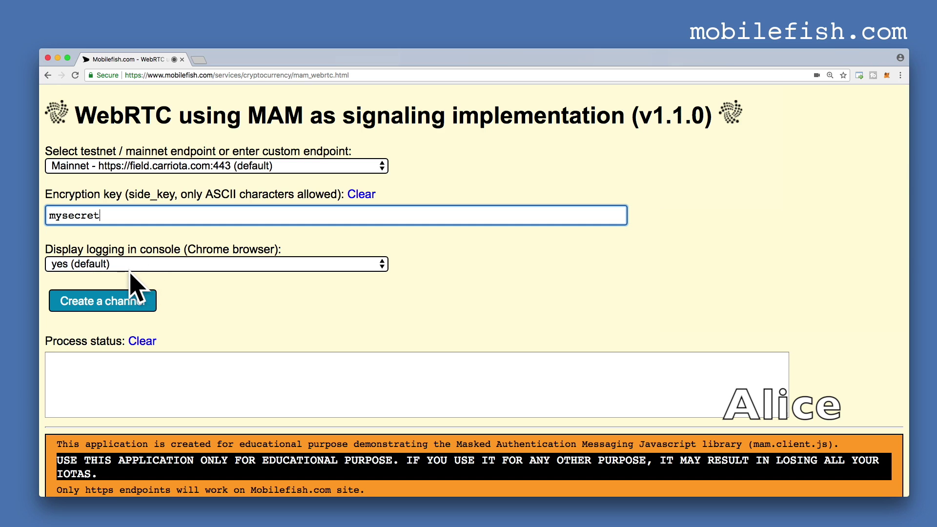
key("super+alt+j")
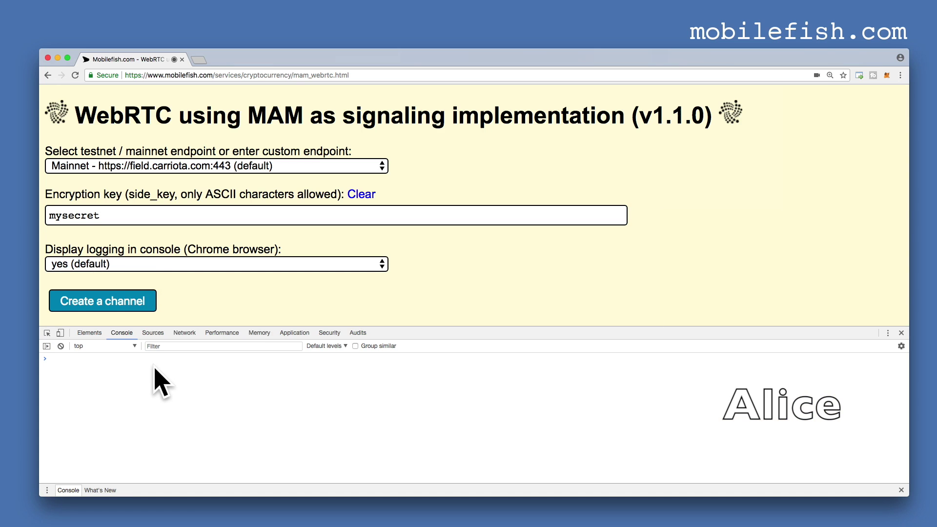
left_click(118, 308)
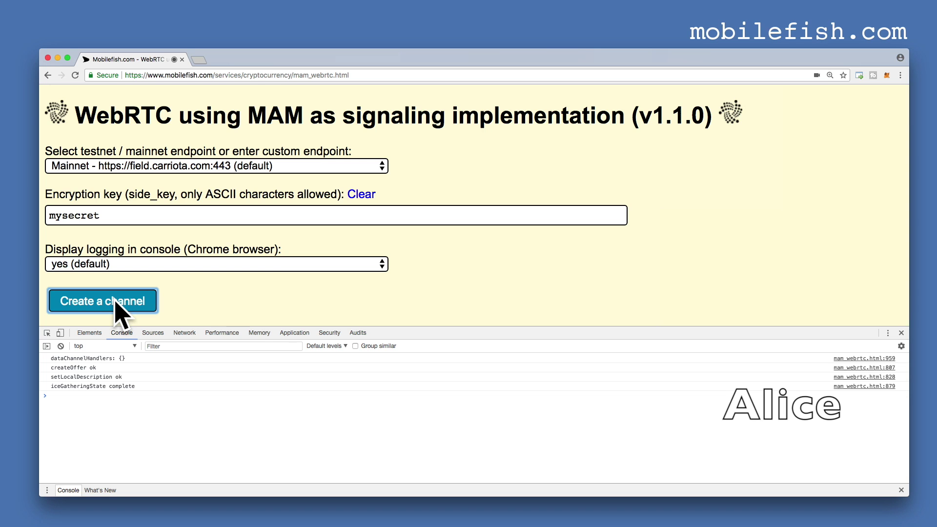
scroll(224, 307, "down", 5)
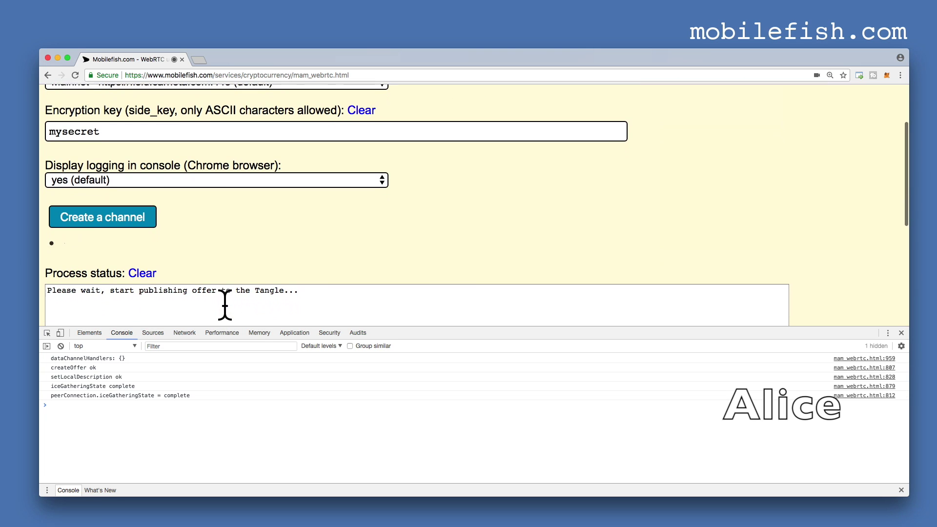
scroll(225, 305, "down", 3)
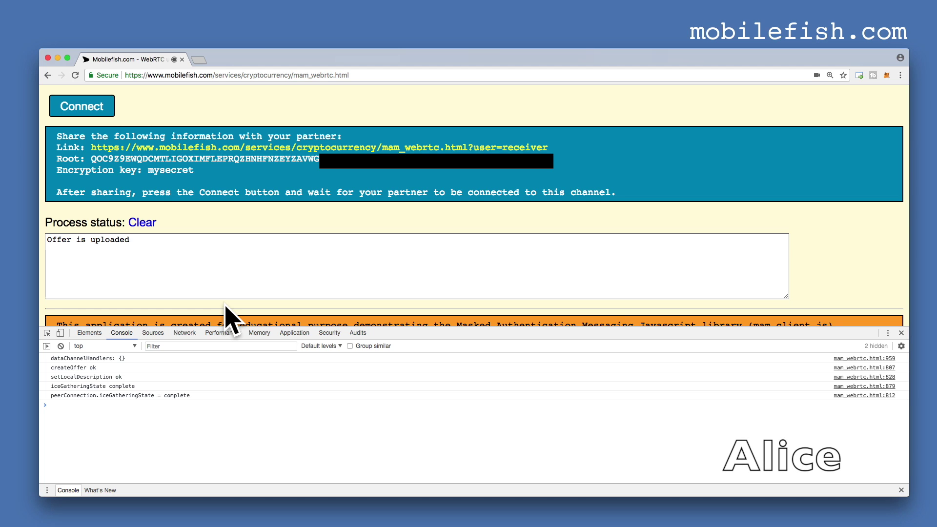
triple_click(220, 147)
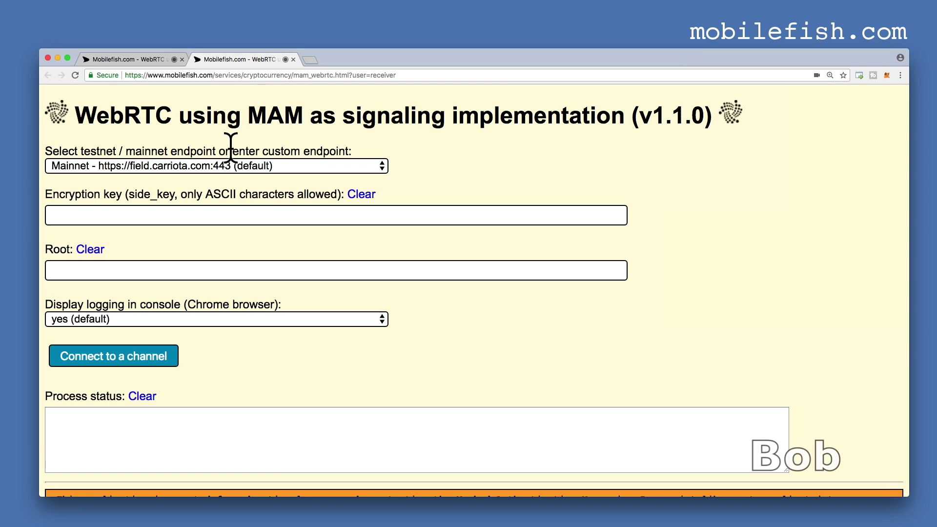
left_click(94, 267)
key("cmd+v")
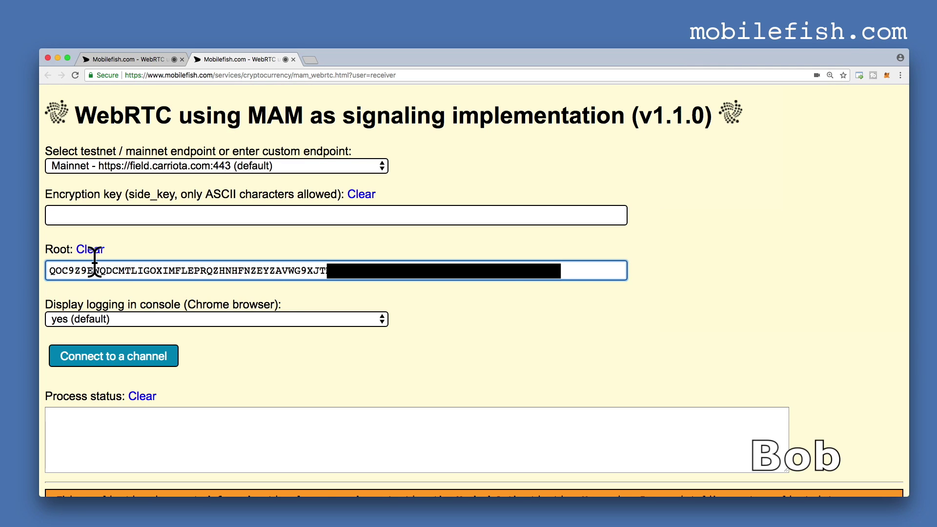
left_click(95, 216)
type("mysecret")
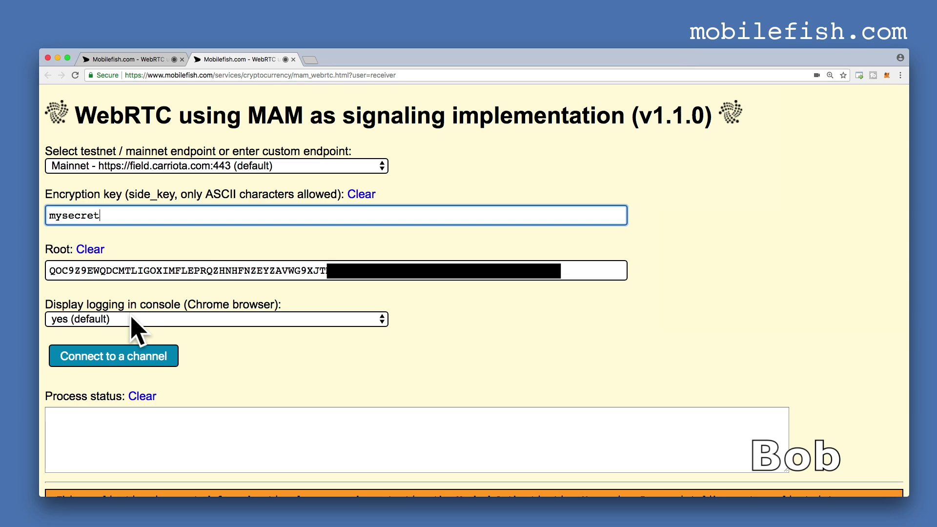
key("super+alt+j")
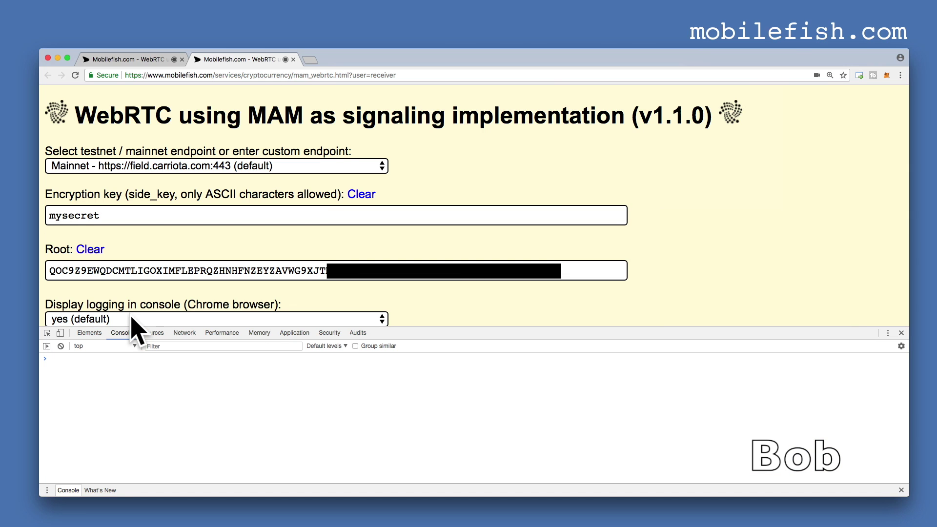
scroll(188, 272, "down", 5)
scroll(189, 273, "down", 1)
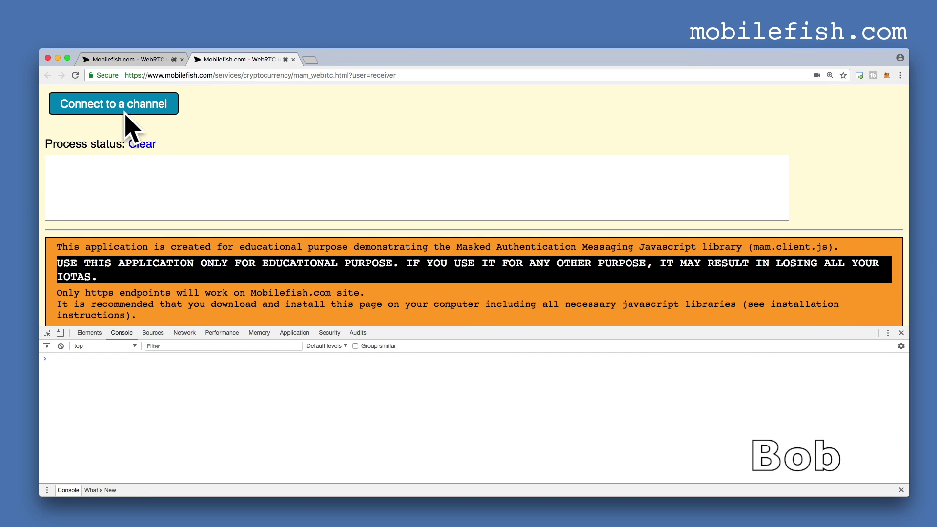
left_click(121, 112)
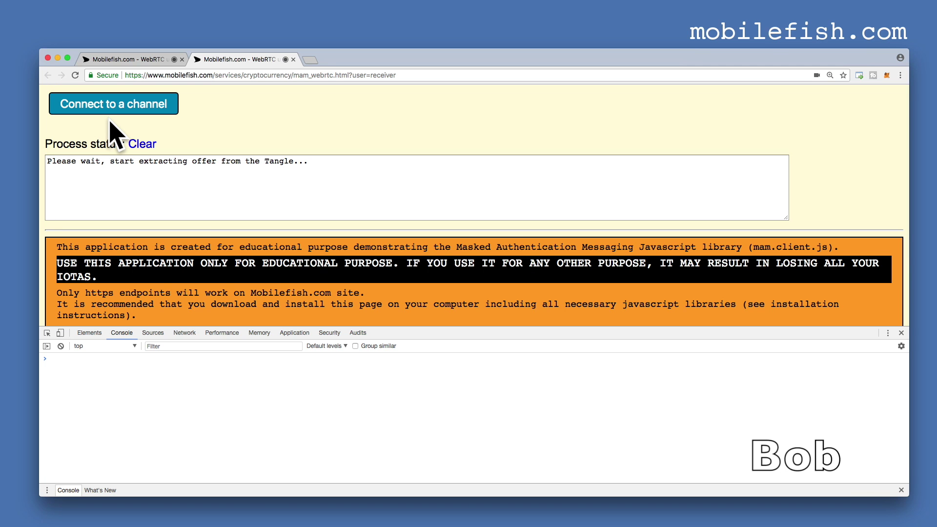
left_click(129, 59)
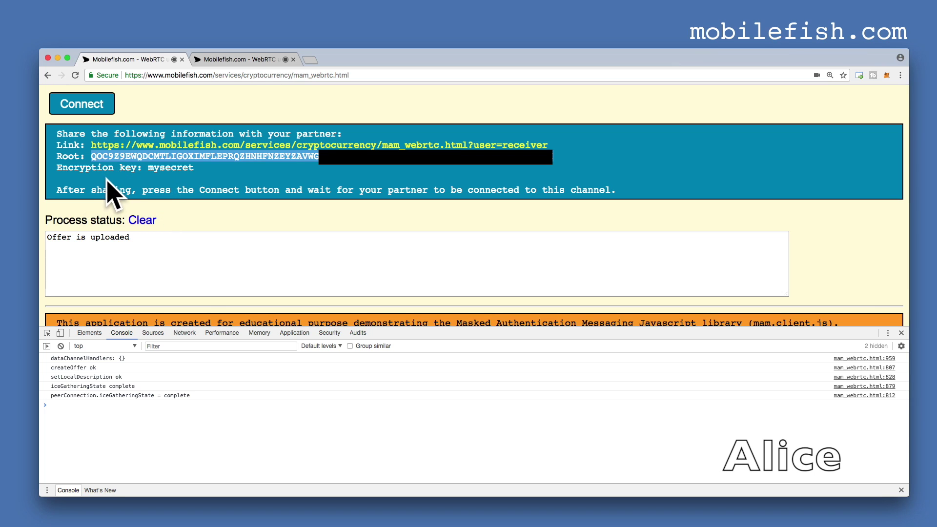
Connect Alice to wait for Bob's answer, then check on Bob's receiver tab
left_click(81, 106)
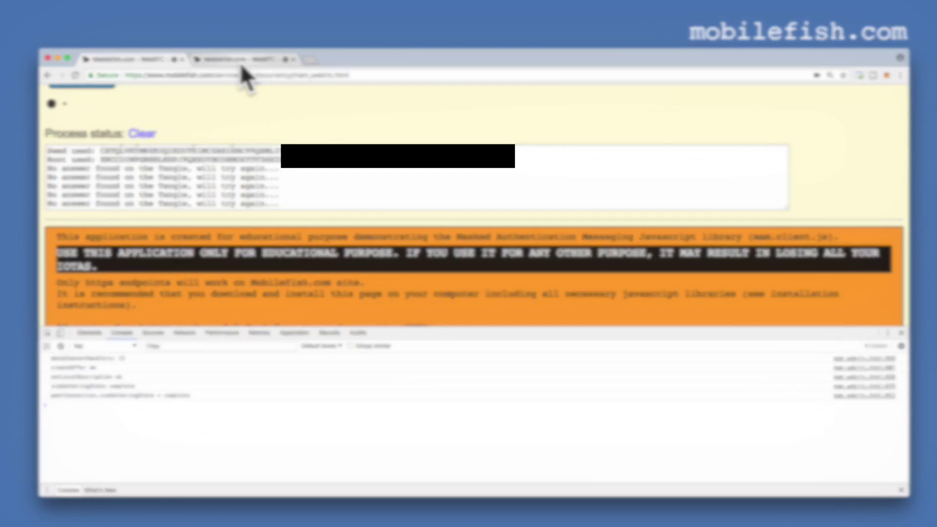
left_click(240, 60)
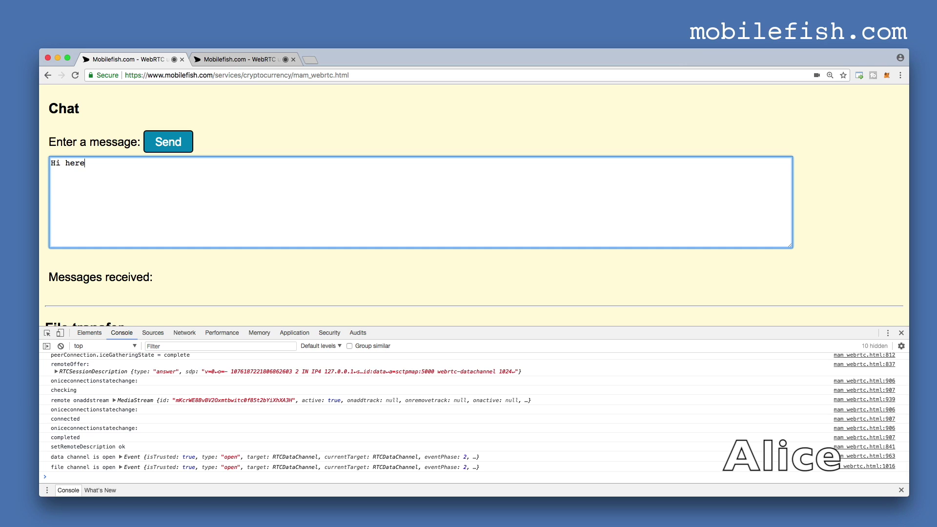
Send 'Hi here is Alice' to Bob, then disconnect Alice from the channel
key("Return")
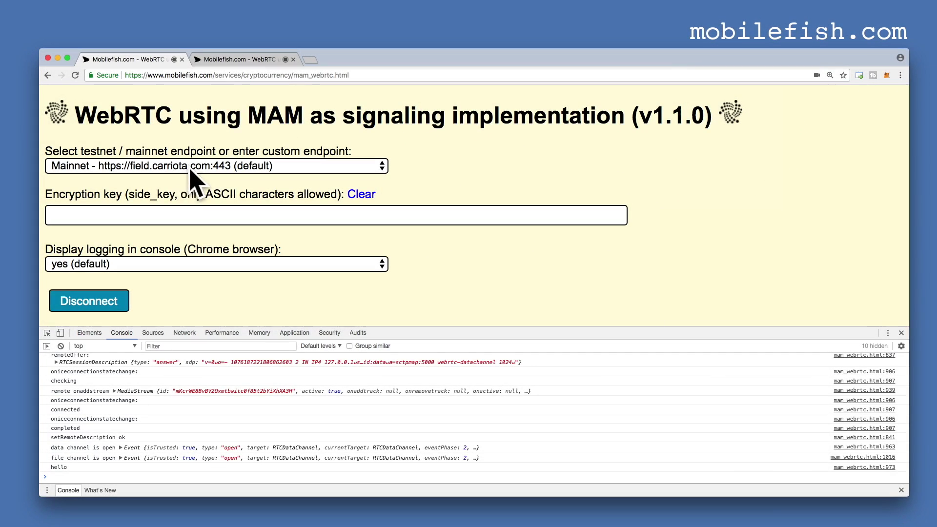
left_click(97, 302)
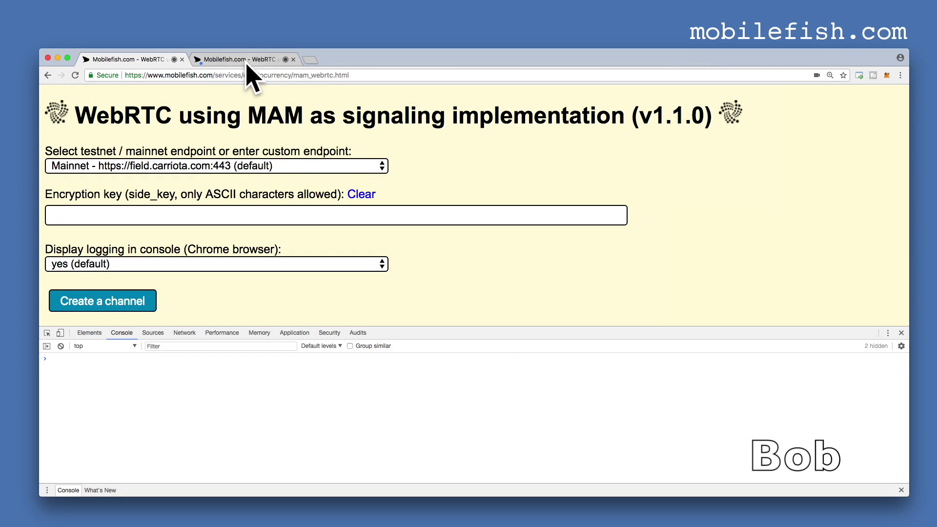
On Bob's tab, dismiss the partner-disconnected alert and disconnect Bob from the channel
left_click(246, 60)
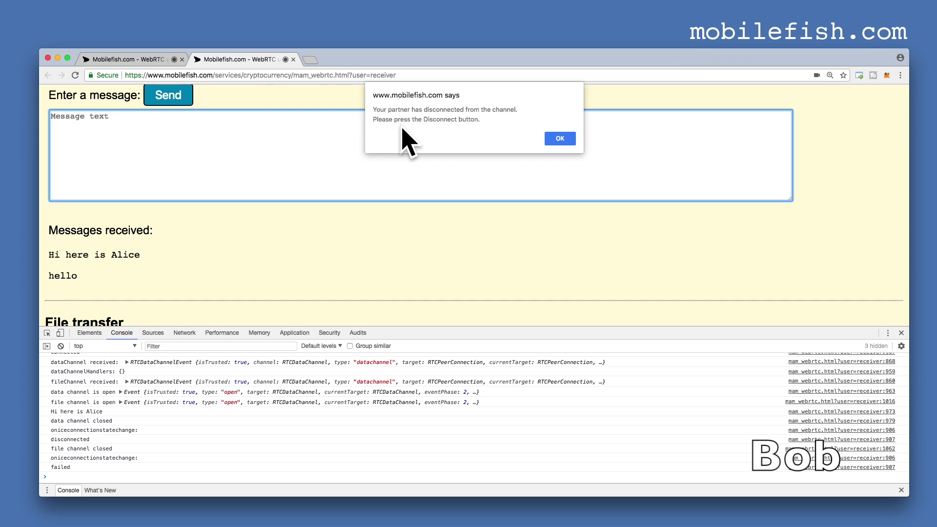
left_click(560, 139)
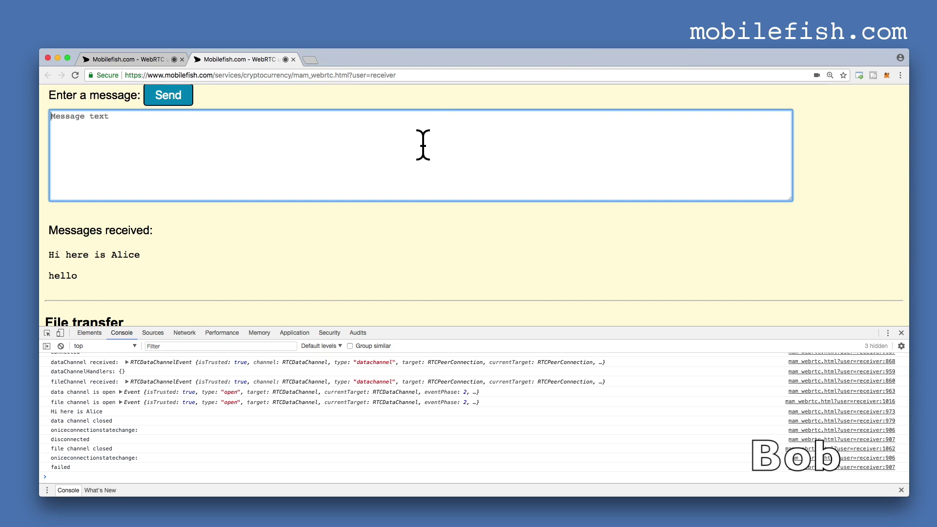
scroll(423, 144, "down", 15)
scroll(423, 144, "up", 1)
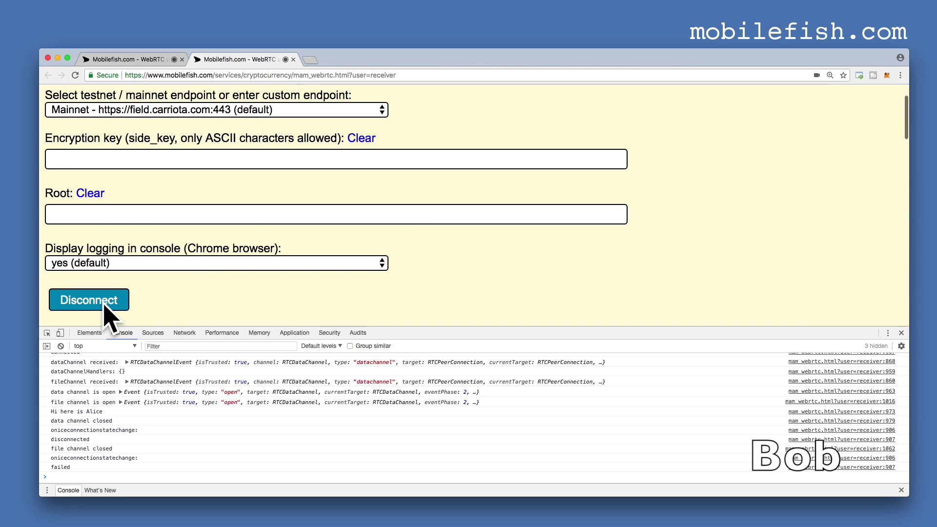
left_click(104, 302)
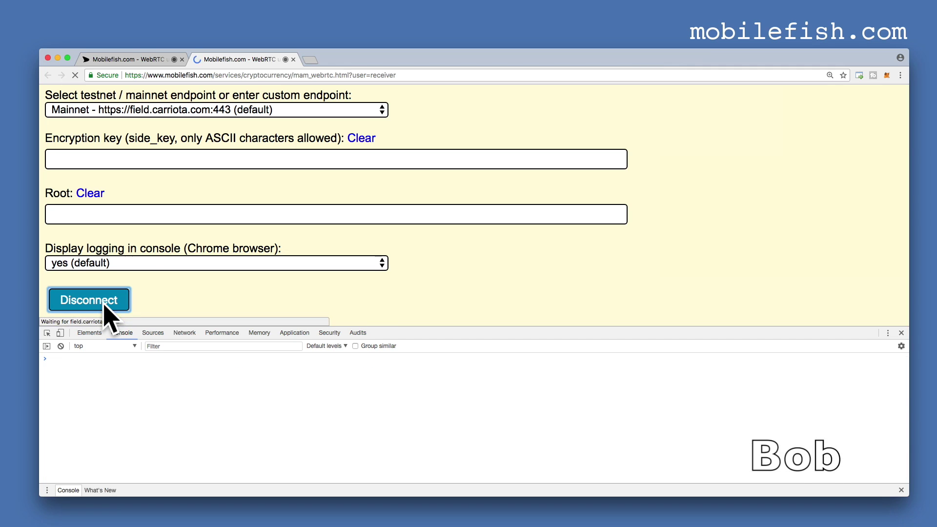